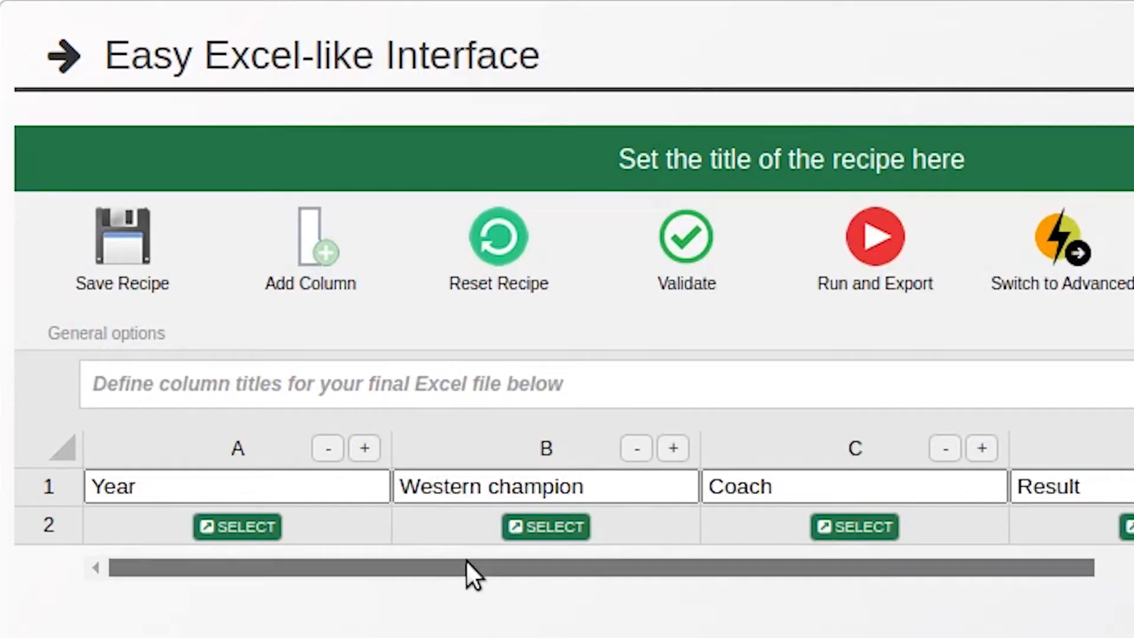
Step: Convert the List of NBA champions recipe to the Advanced Interface and continue past the explanation
left_click_drag(374, 475, 456, 475)
left_click_drag(610, 559, 947, 558)
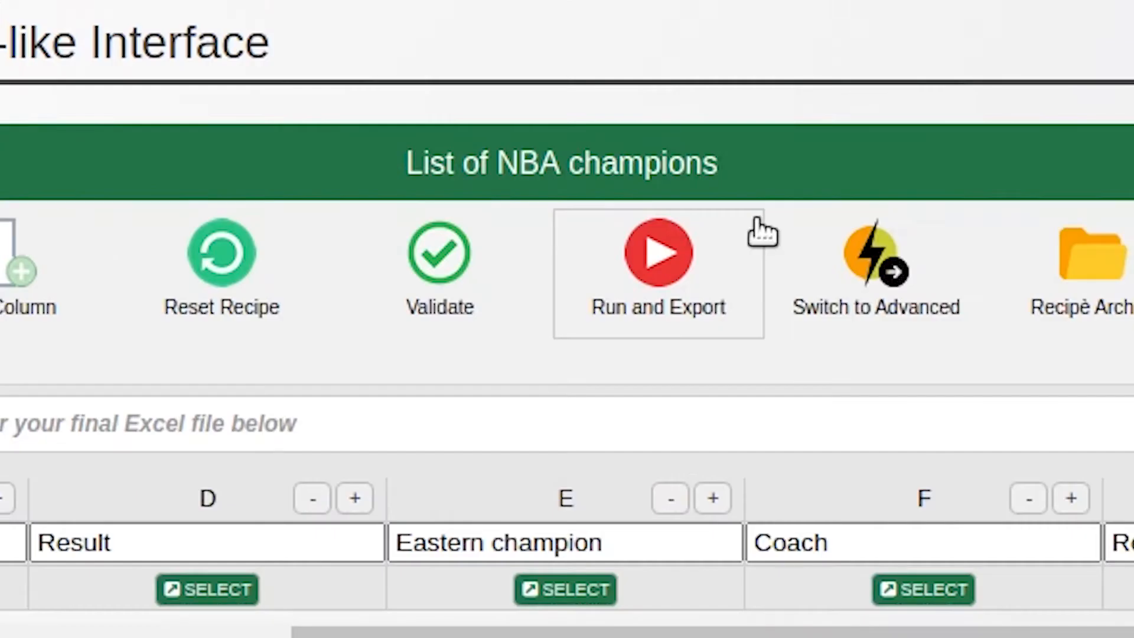
left_click(883, 269)
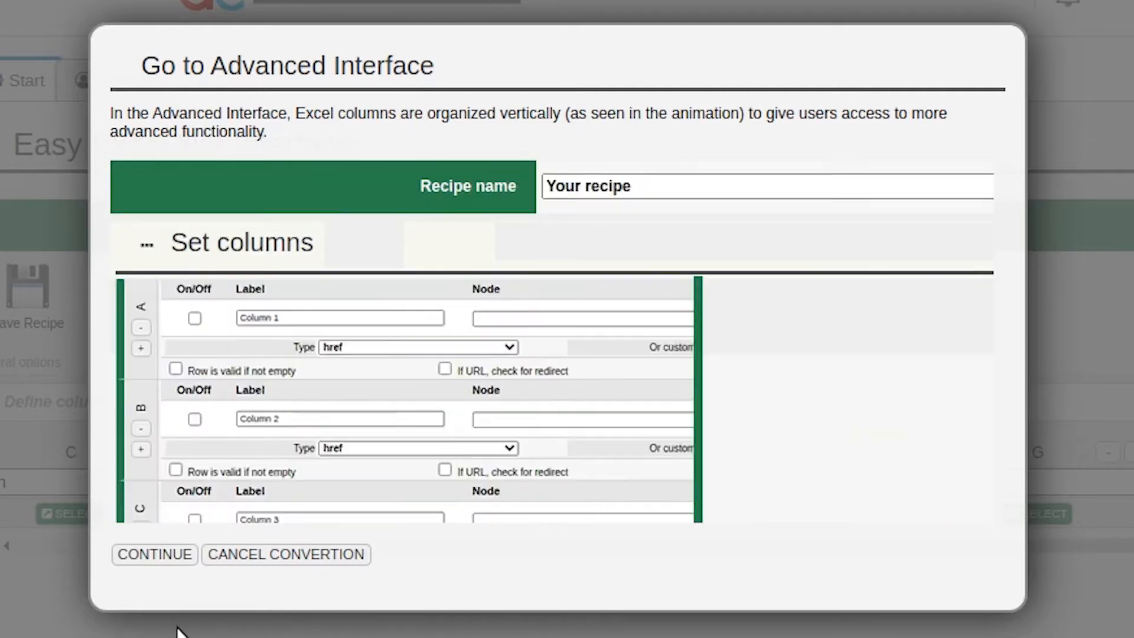
left_click(148, 558)
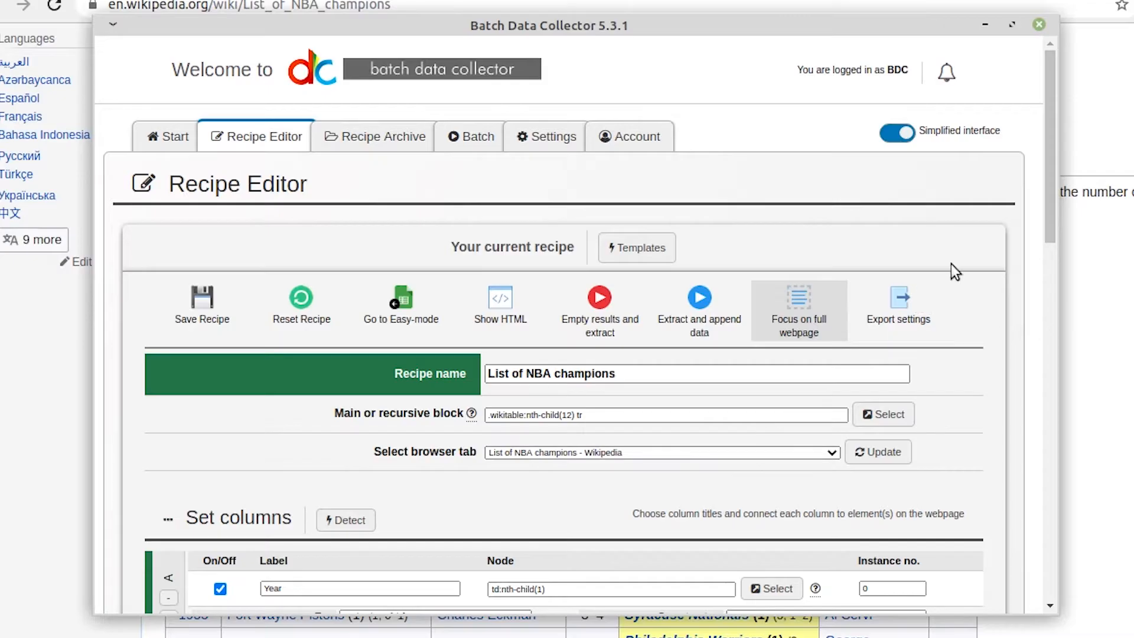
Step: Insert a new empty column directly after the Western champion column and remove it again
left_click_drag(1050, 197, 1061, 342)
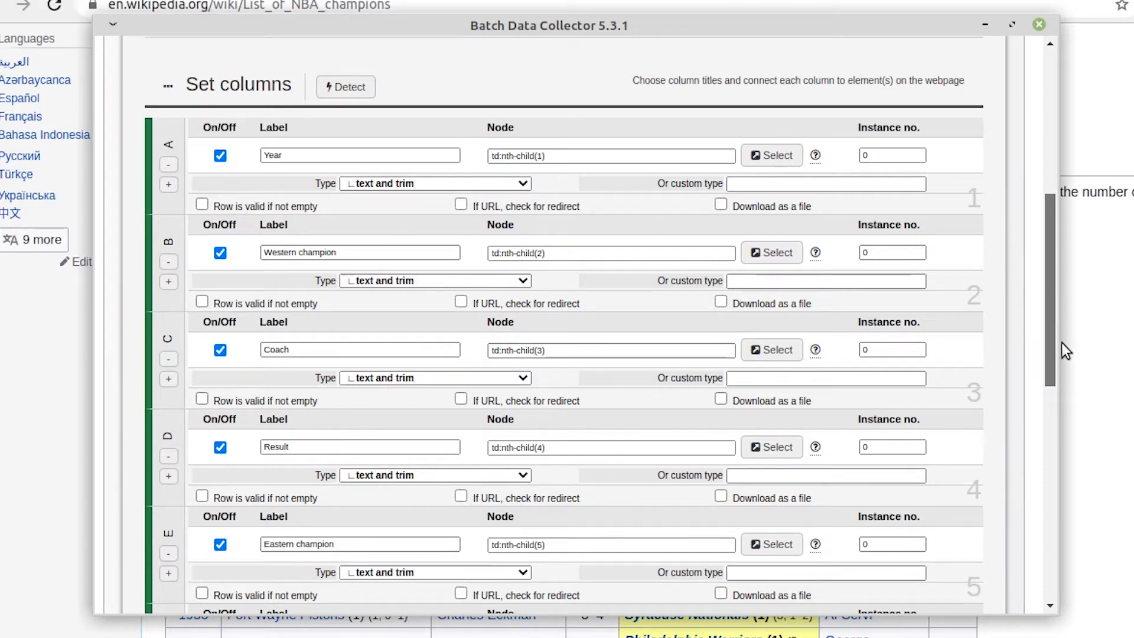
left_click_drag(1061, 342, 1061, 348)
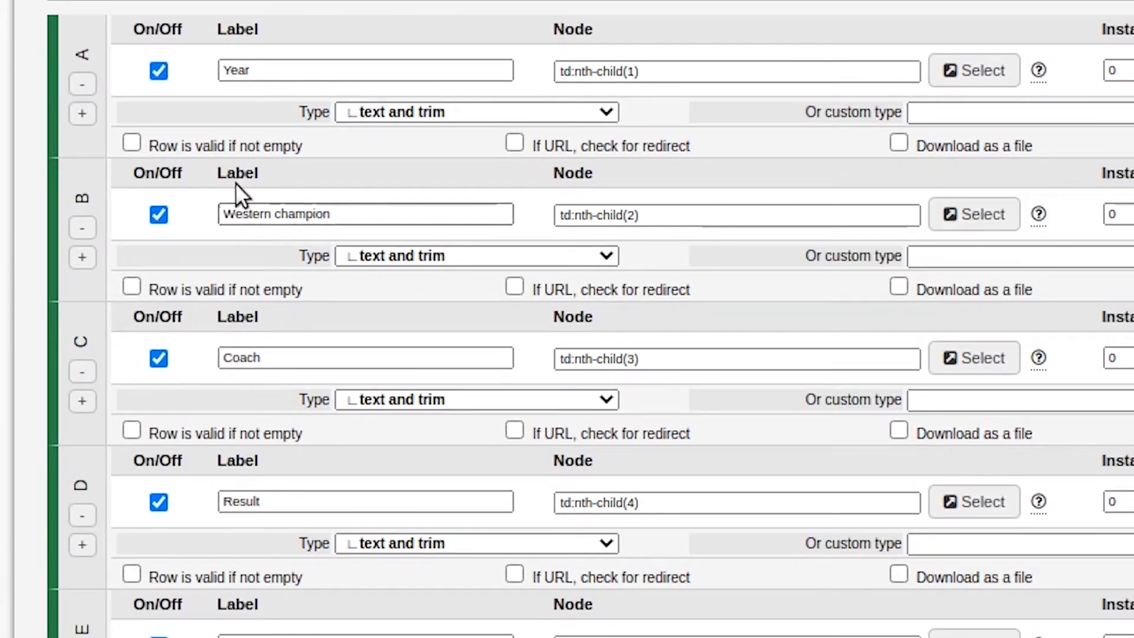
mouse_move(83, 52)
left_mouse_down()
mouse_move(96, 127)
mouse_move(72, 204)
mouse_move(97, 307)
mouse_move(82, 356)
mouse_move(103, 79)
mouse_move(91, 62)
left_mouse_up()
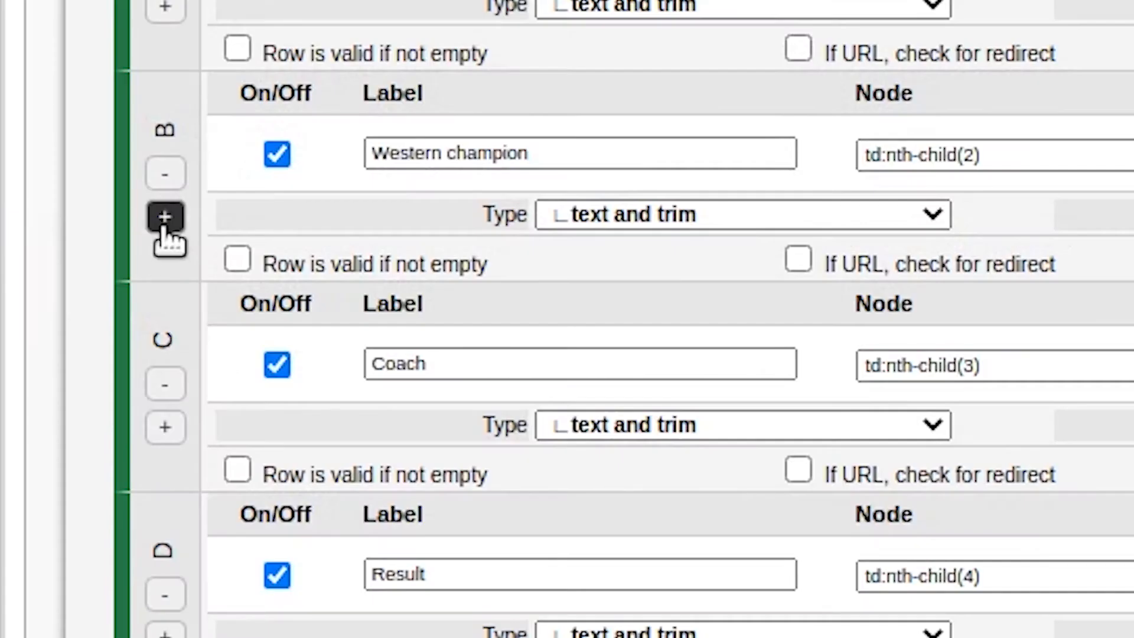
left_click(166, 223)
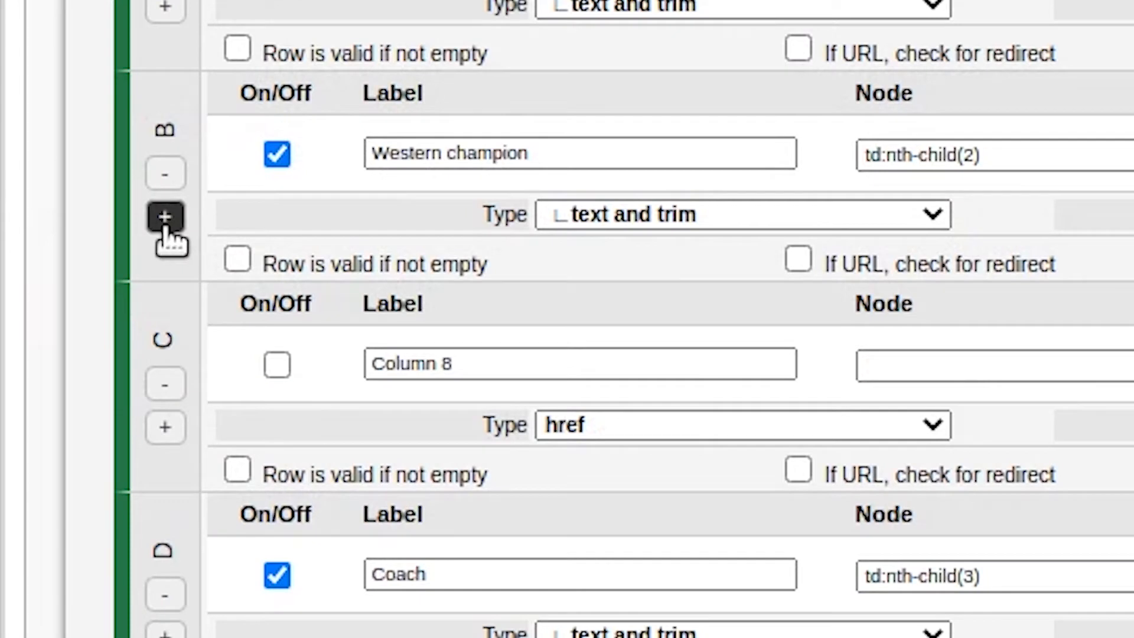
left_click(177, 398)
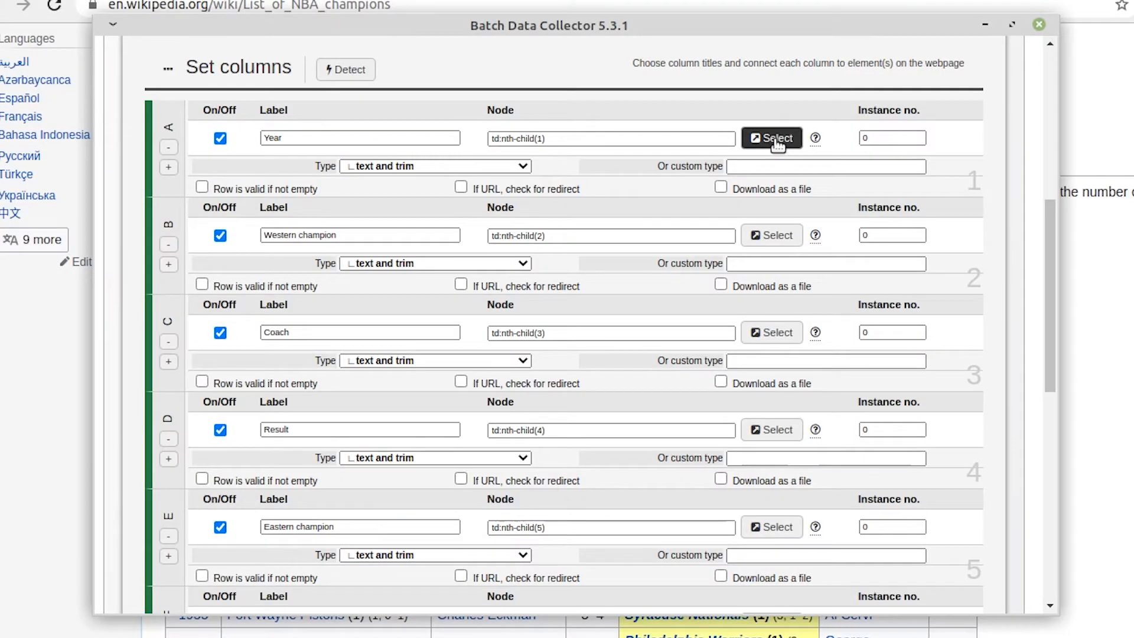
Step: Return to the start page and enter the Advanced Interface from there
scroll(775, 141, "up", 6)
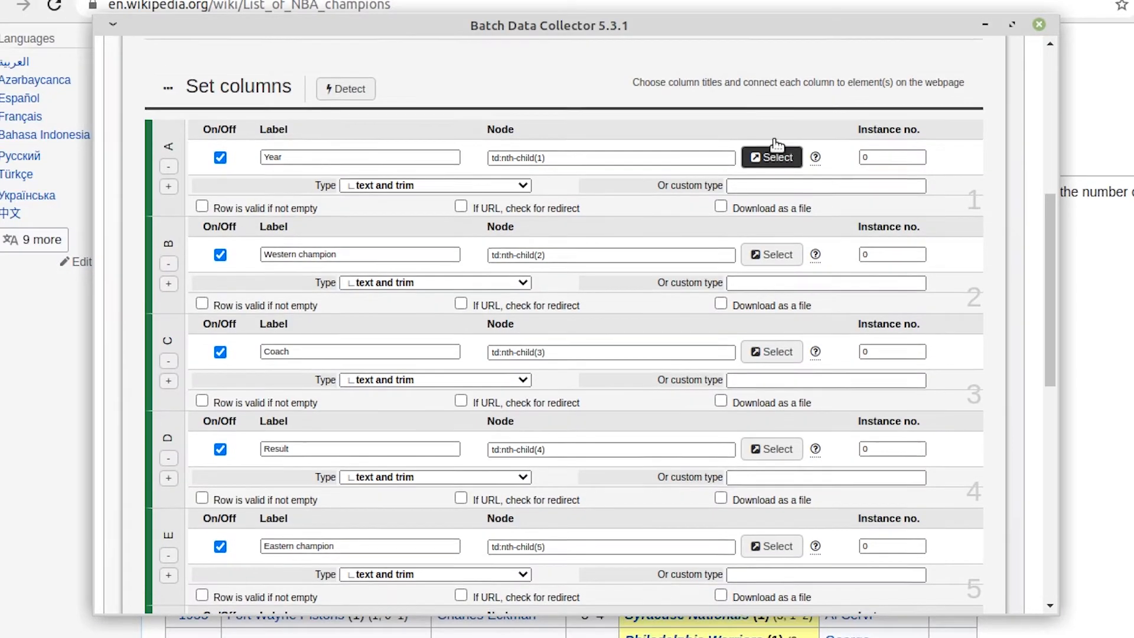
scroll(774, 140, "up", 1)
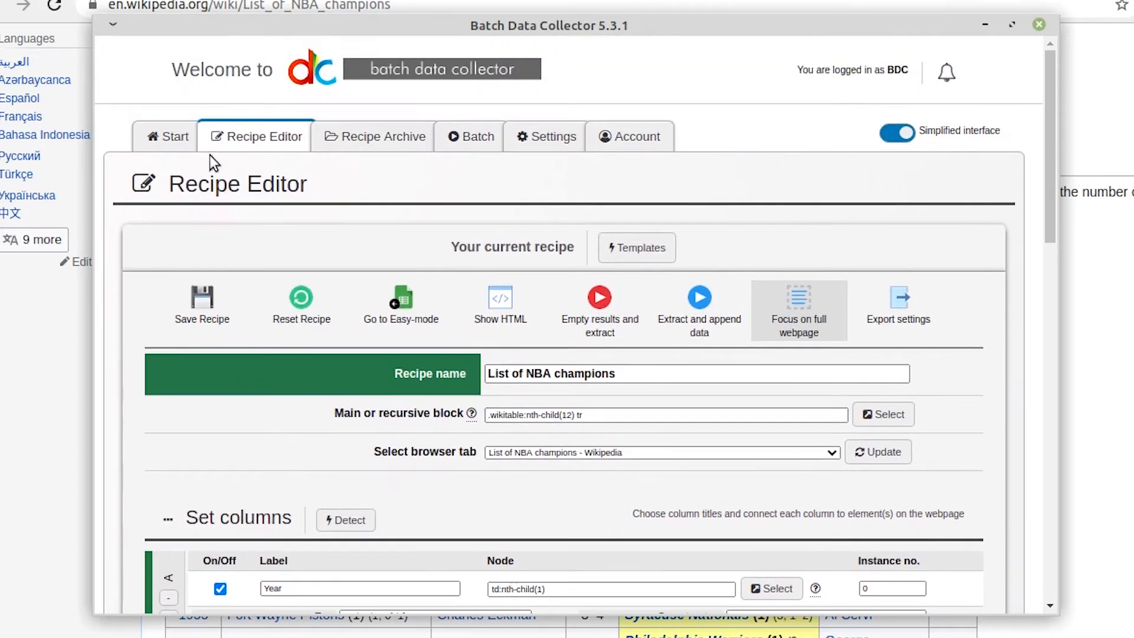
left_click(155, 140)
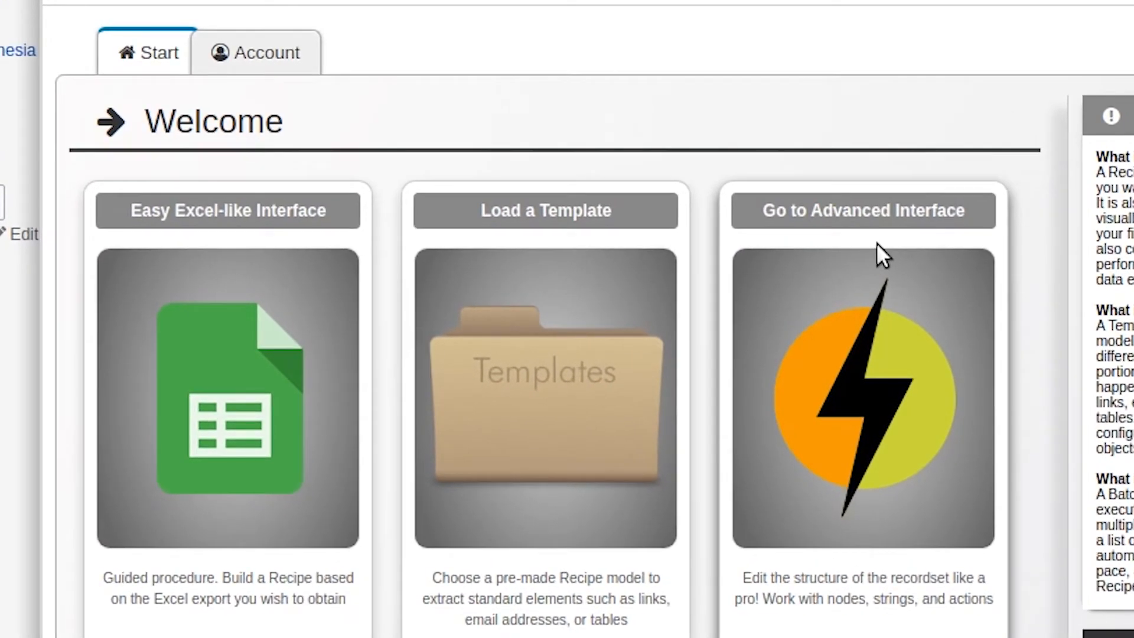
left_click(877, 243)
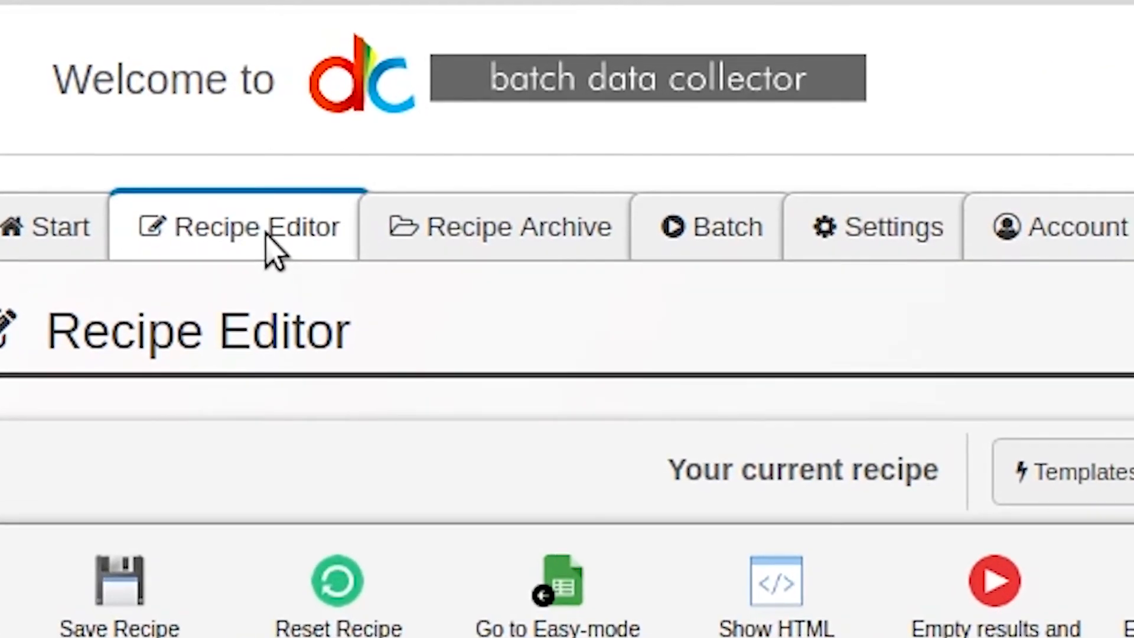
Step: Save Standard as the interface to start with in the Interface and Accessibility settings
left_click(893, 247)
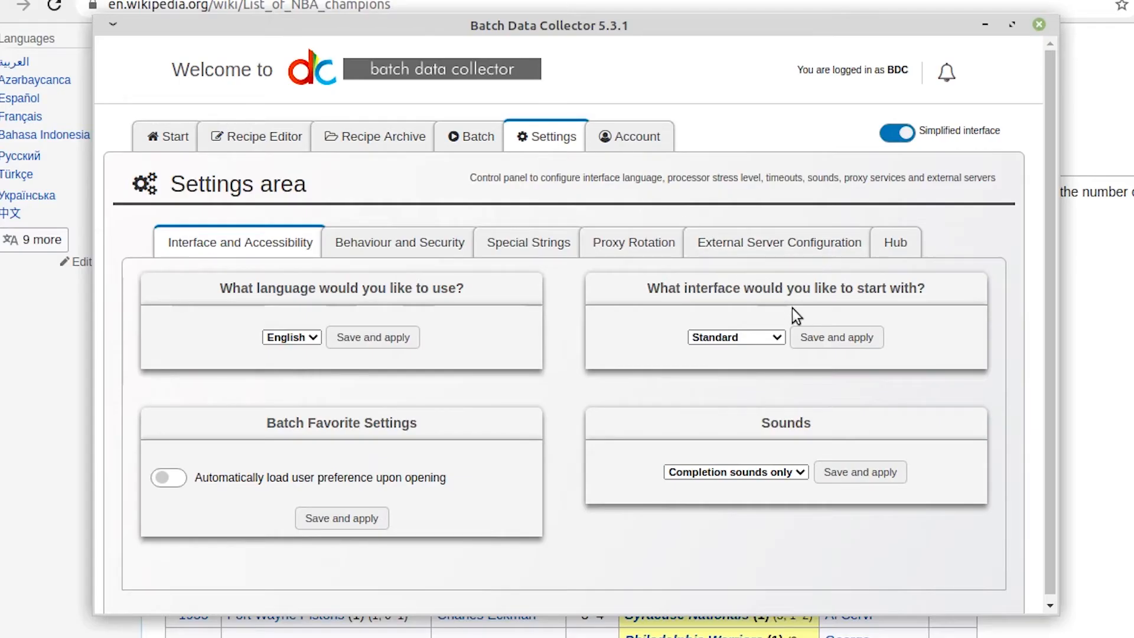
left_click(775, 339)
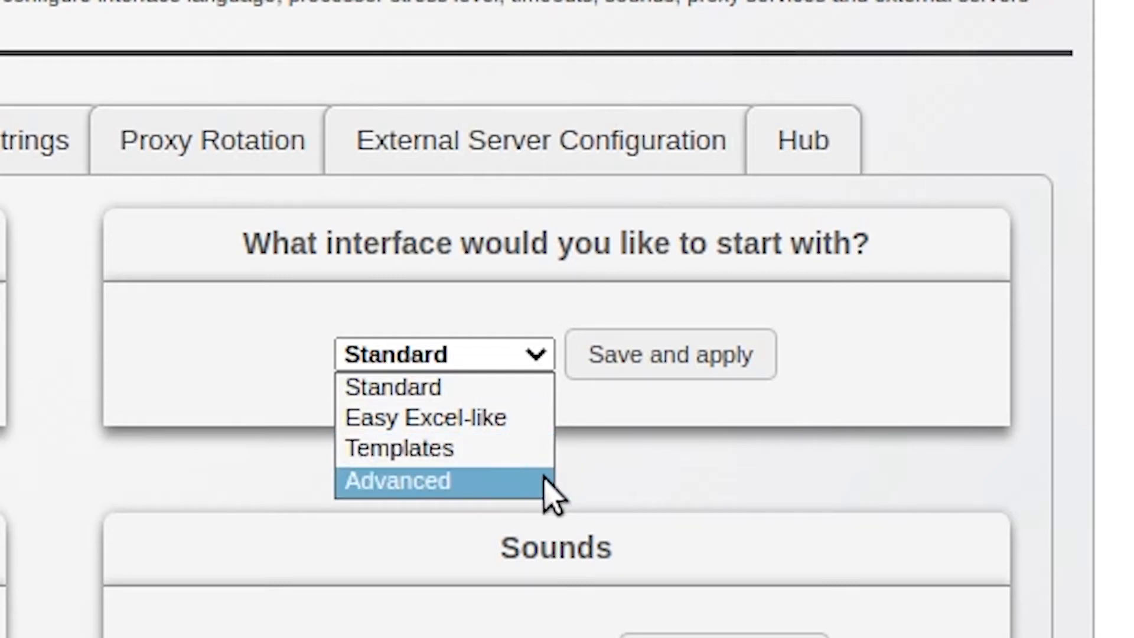
left_click(675, 477)
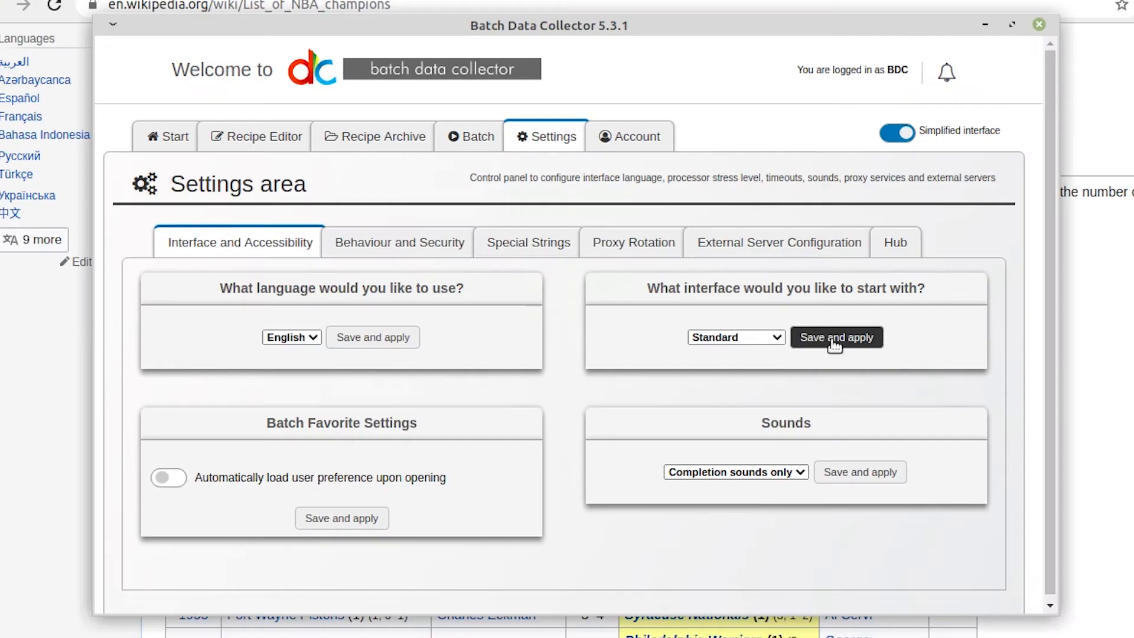
left_click(658, 361)
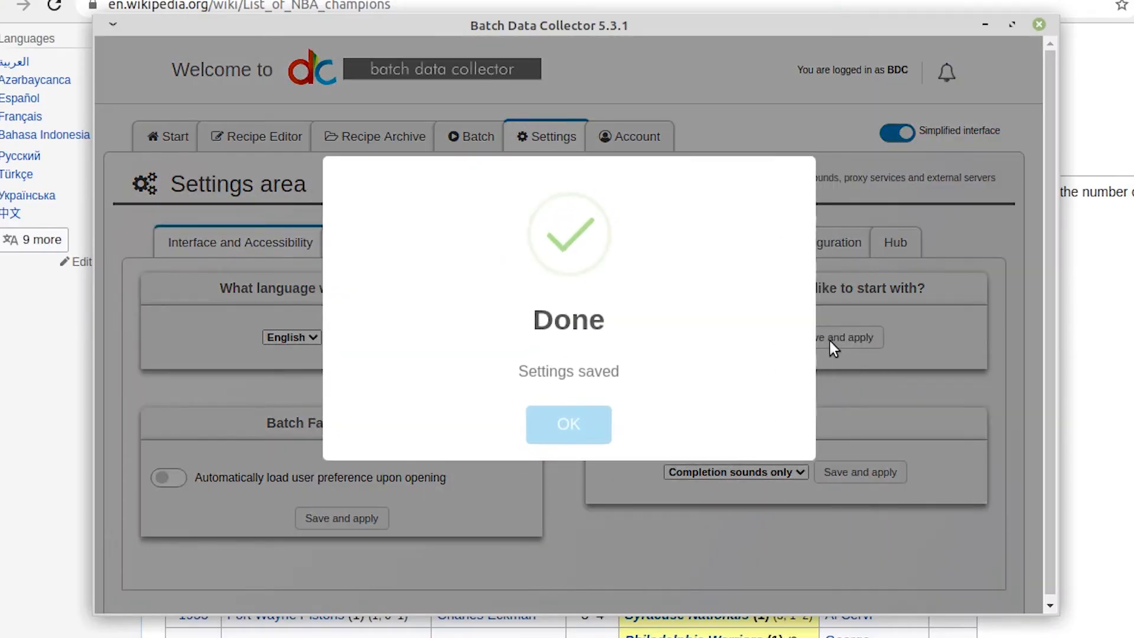
left_click(567, 423)
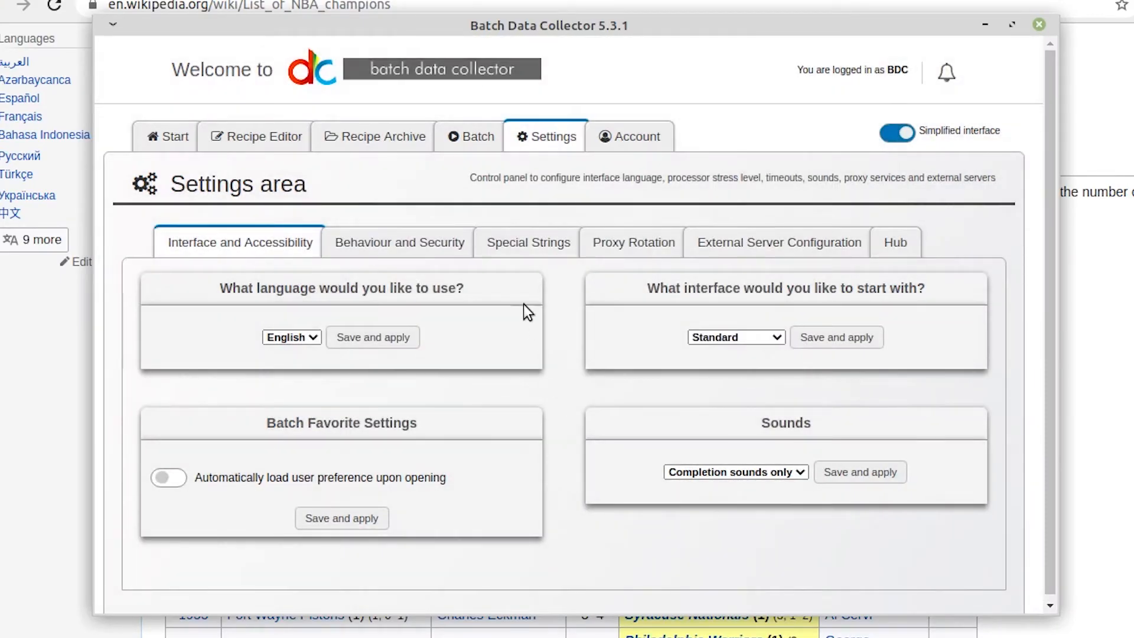
Step: Return to the recipe editor and examine its templates, browser tab choices and column detection options
left_click(267, 141)
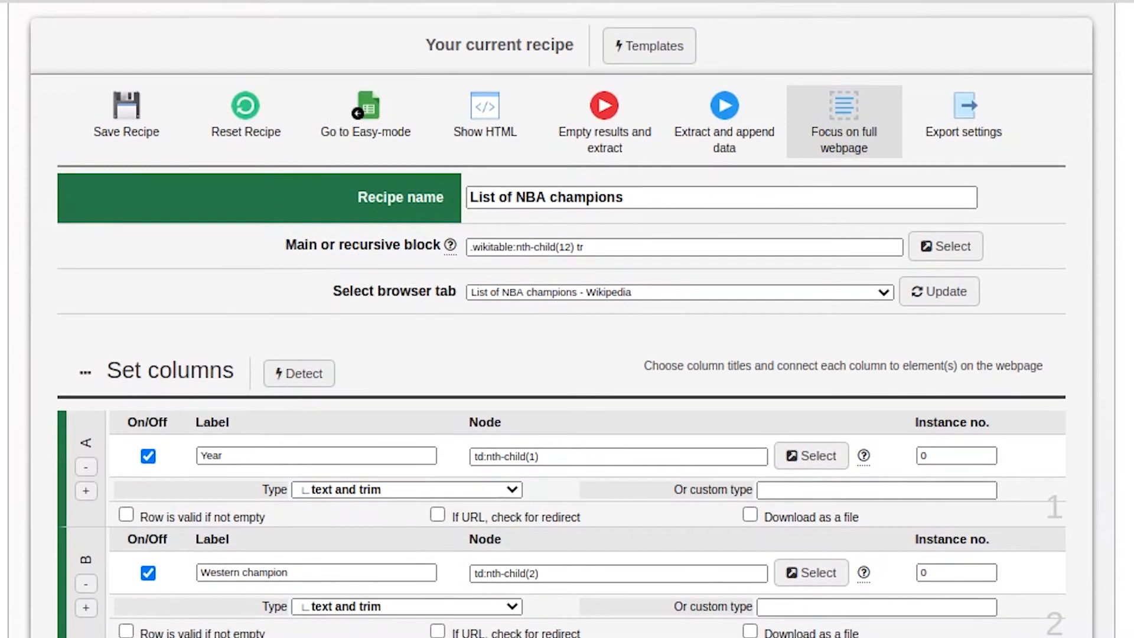
left_click(651, 57)
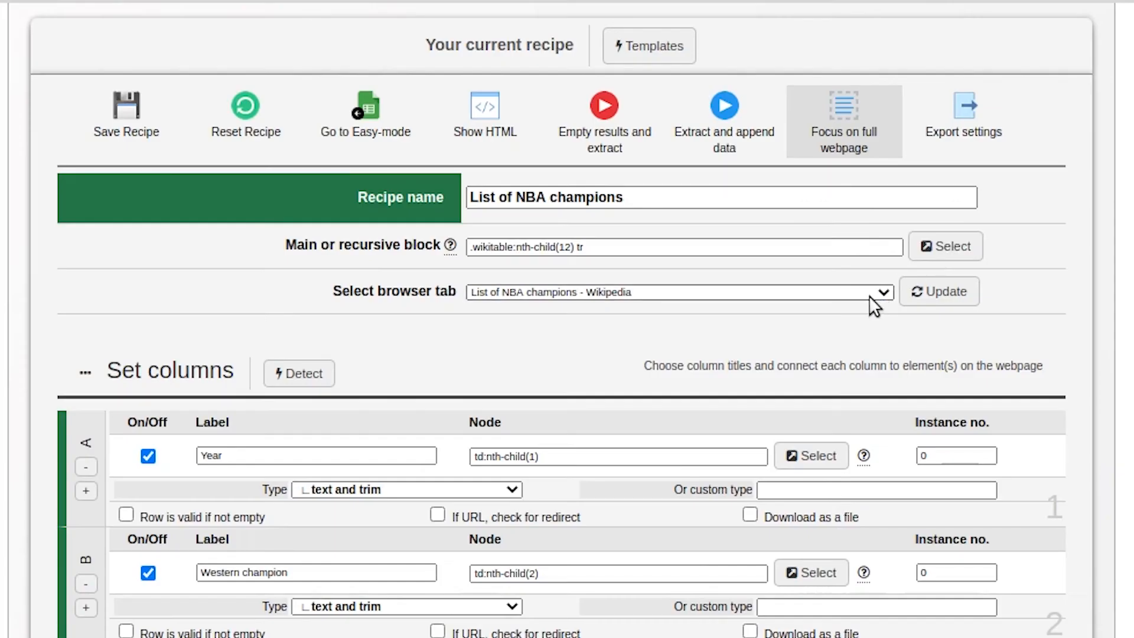
left_click(958, 382)
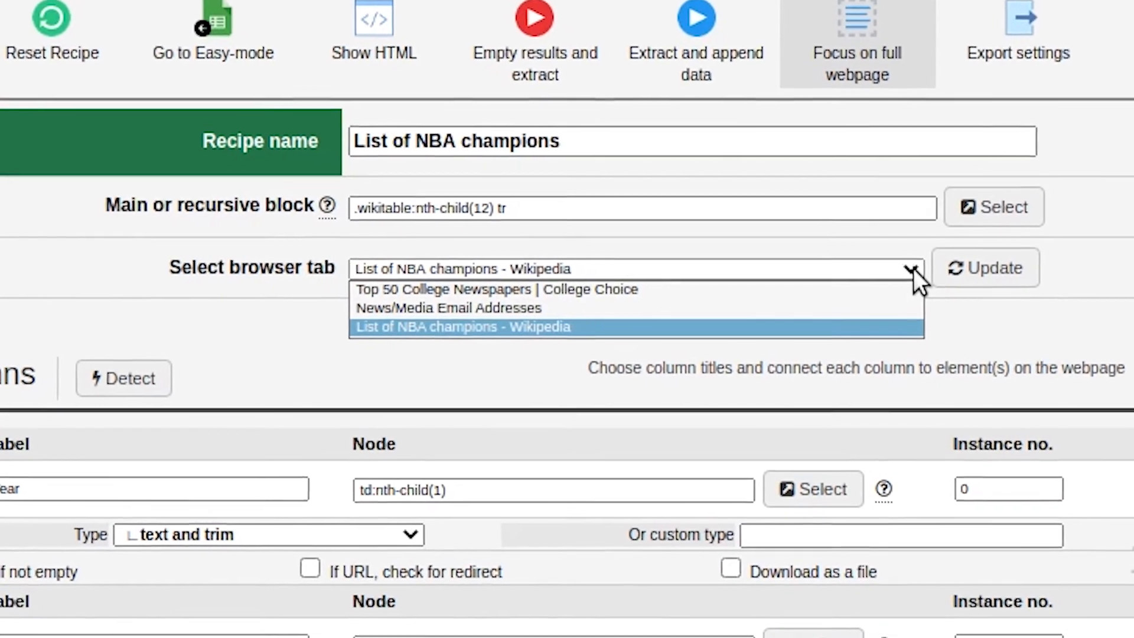
left_click(919, 267)
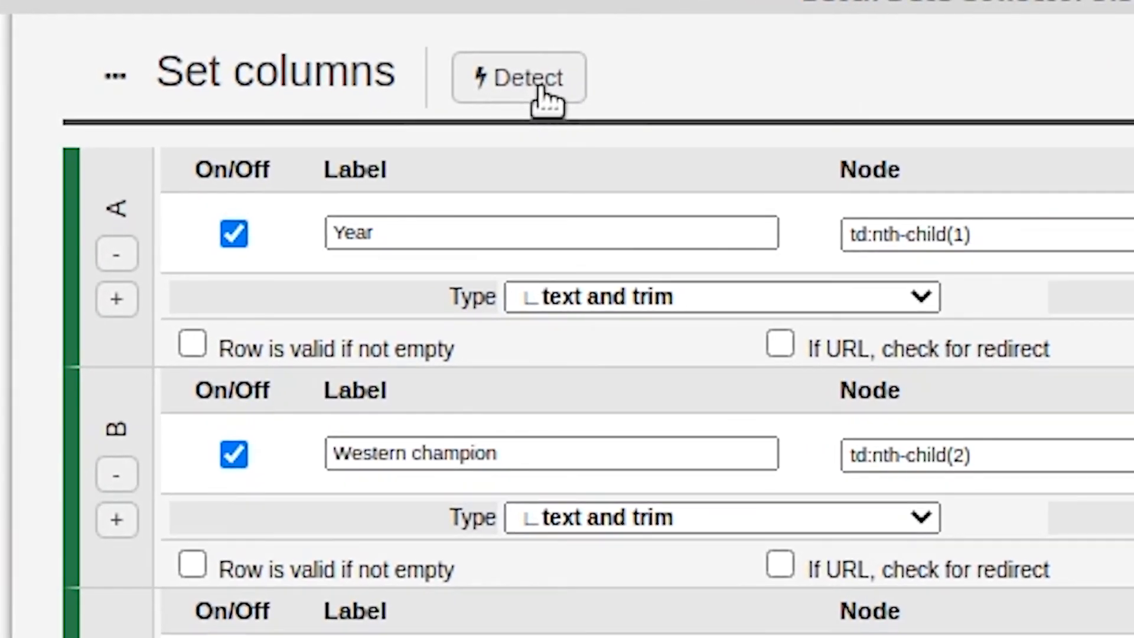
left_click(525, 89)
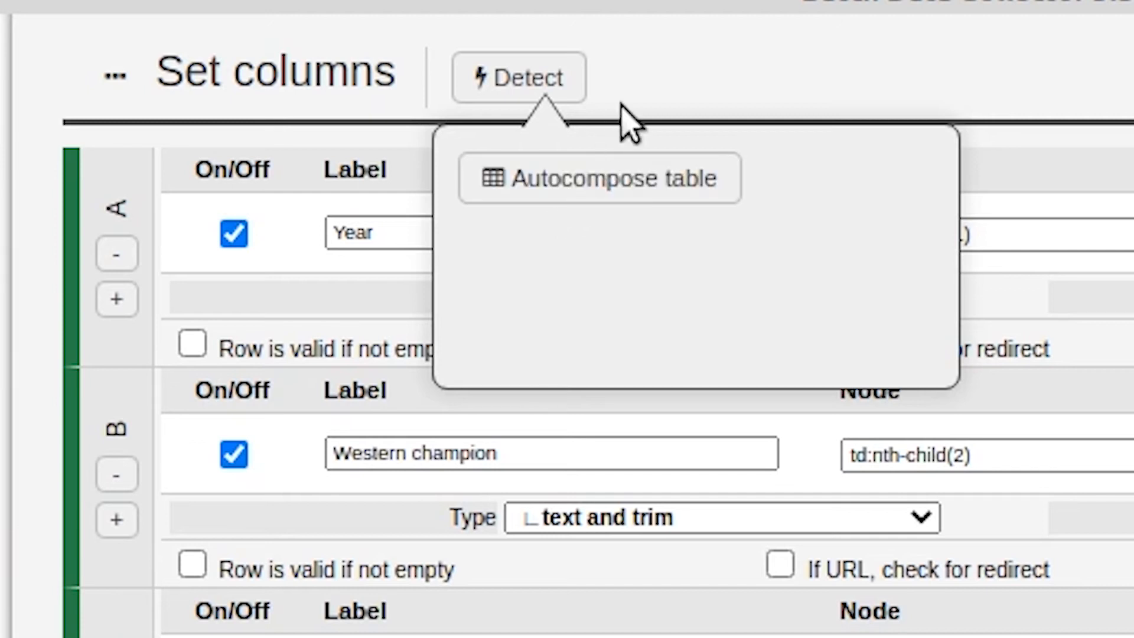
left_click(634, 81)
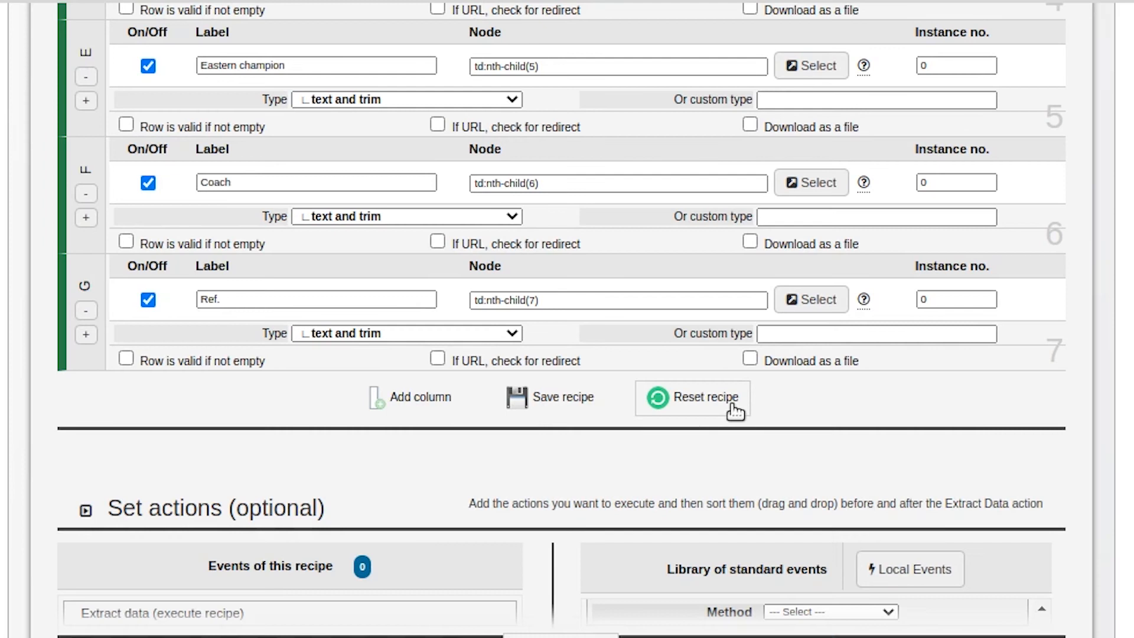
Step: Request a reset of the recipe and decline the confirmation
left_click(895, 353)
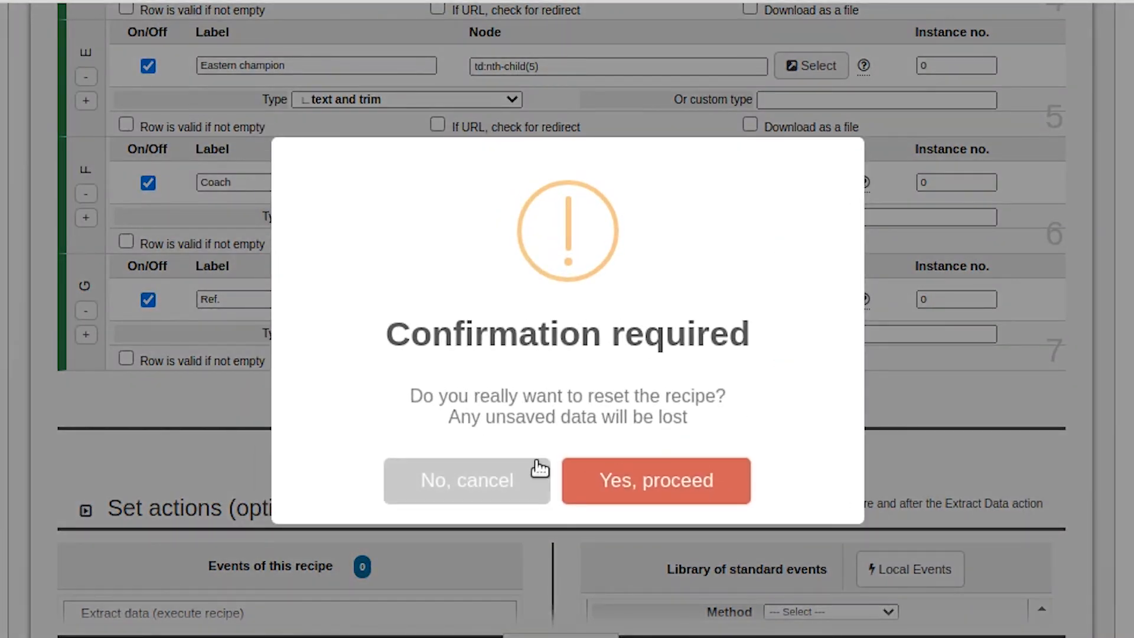
left_click(502, 486)
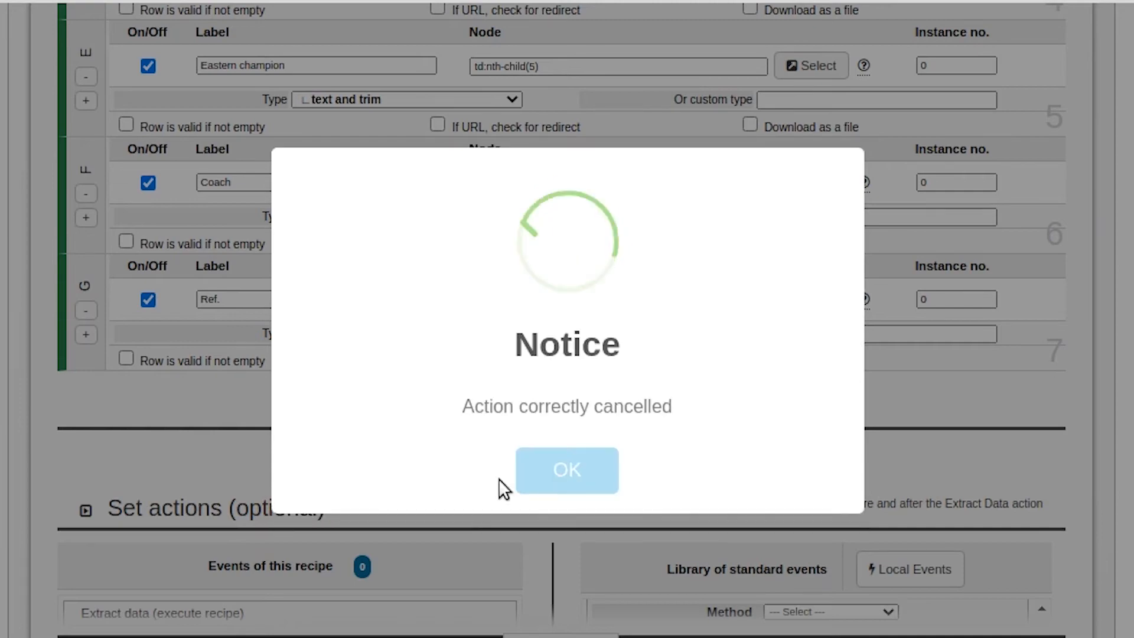
Step: Add the Wait 5 seconds and Scroll down the page events to the recipe, in that order before Extract data
scroll(551, 444, "down", 5)
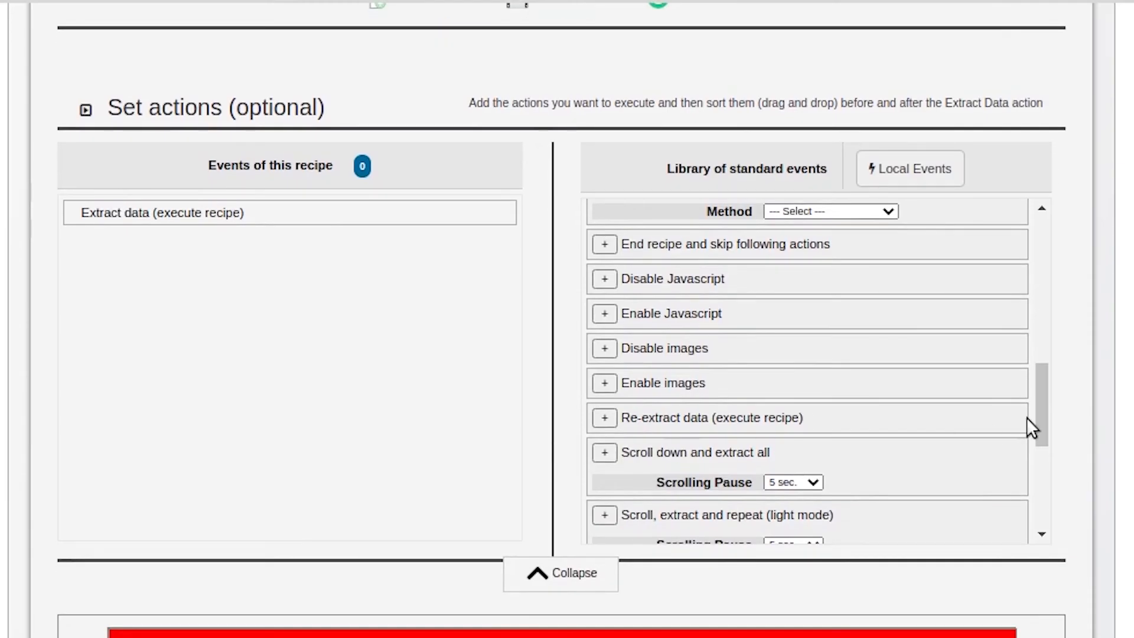
scroll(1021, 366, "up", 1)
scroll(1022, 366, "up", 6)
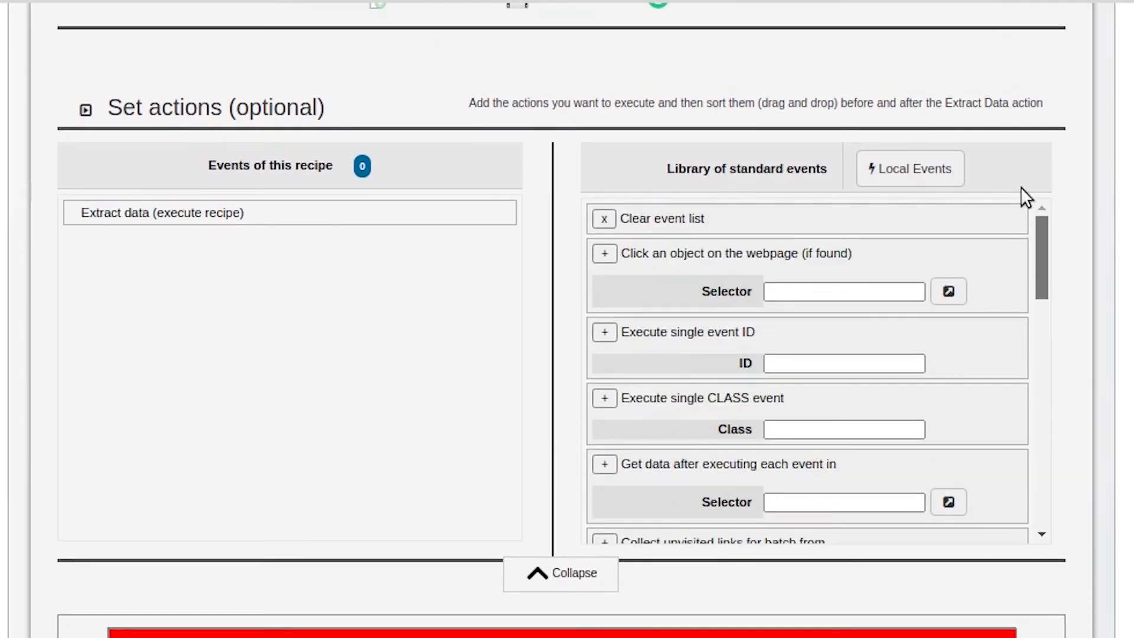
left_click_drag(1040, 235, 1024, 335)
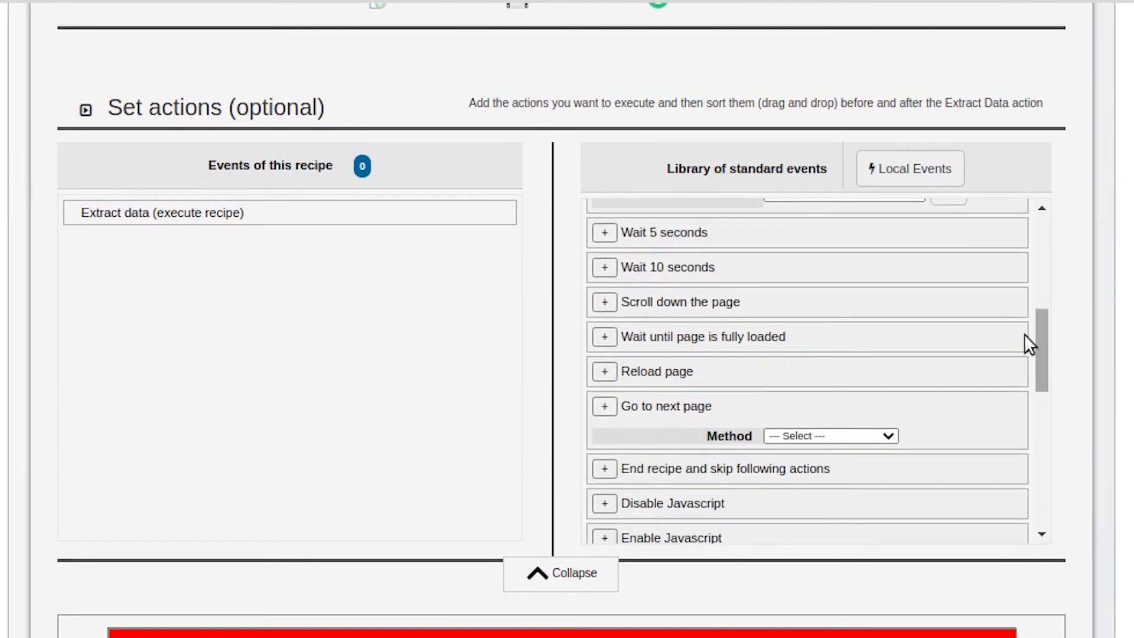
left_click(604, 232)
left_click_drag(176, 243, 188, 211)
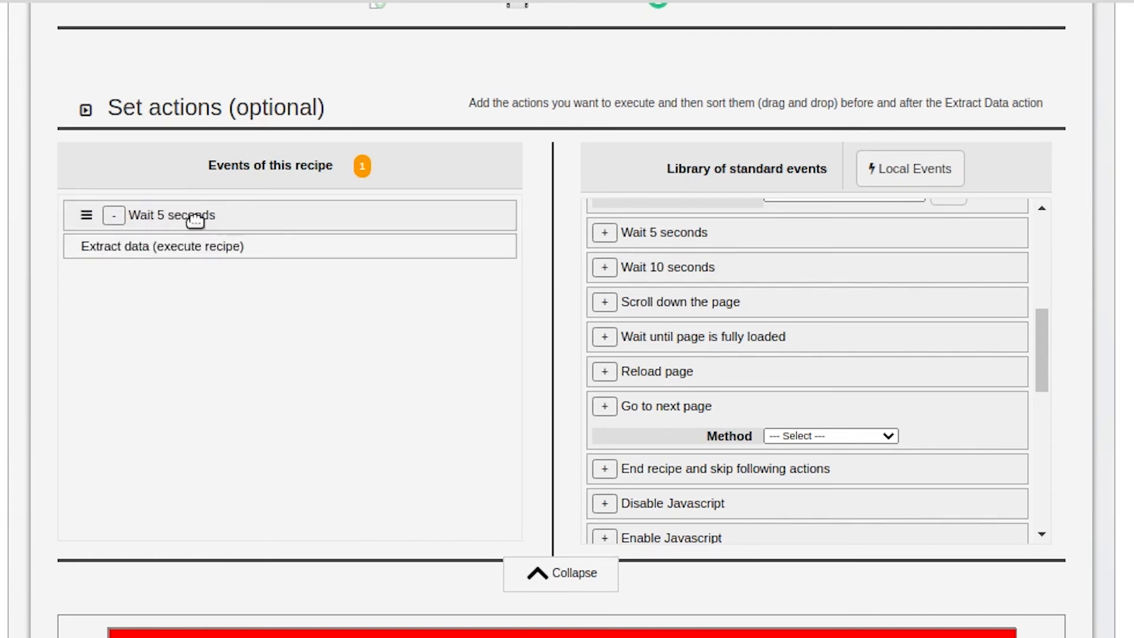
left_click(604, 301)
mouse_move(160, 273)
left_mouse_down()
mouse_move(167, 243)
mouse_move(165, 253)
left_mouse_up()
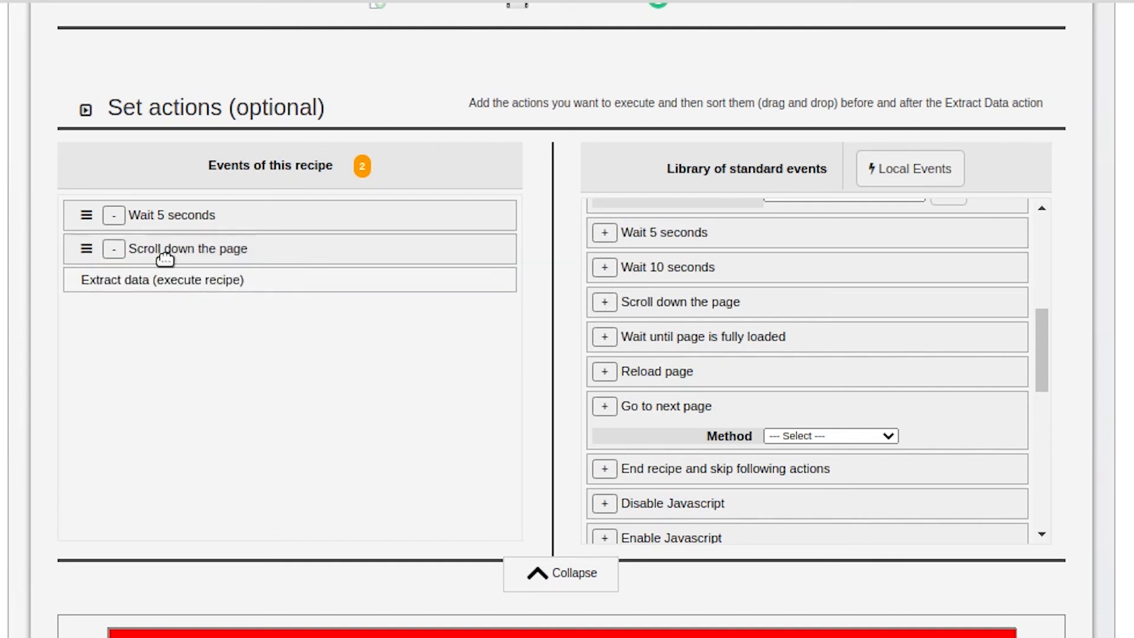
Step: Set the method of the Go to next page event to Use "Next Page" button
scroll(995, 390, "down", 3)
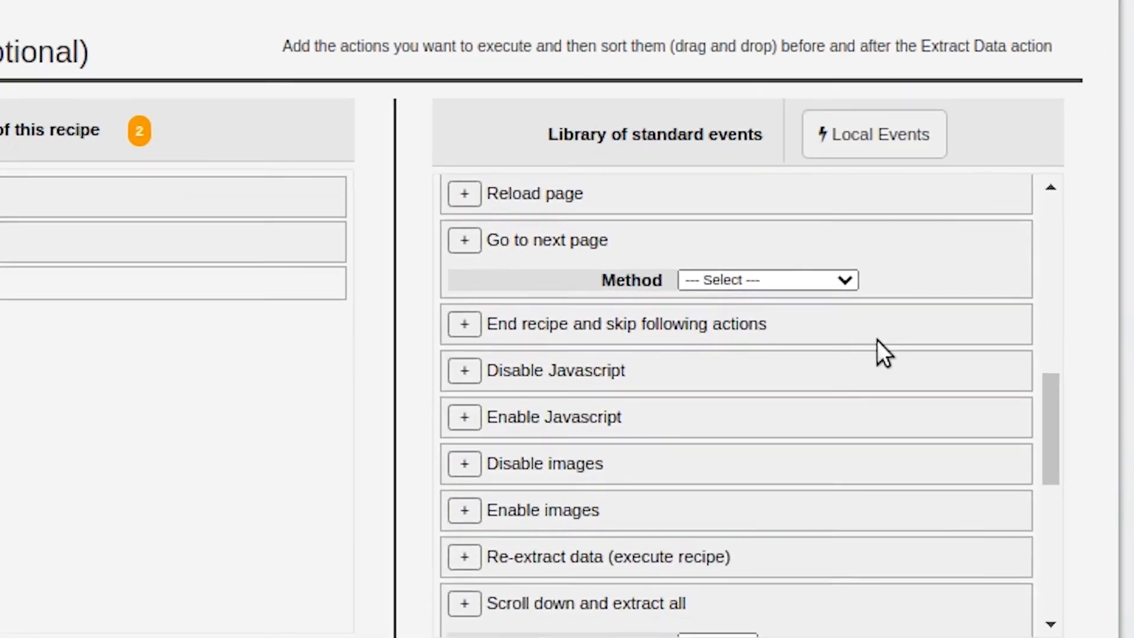
left_click(876, 281)
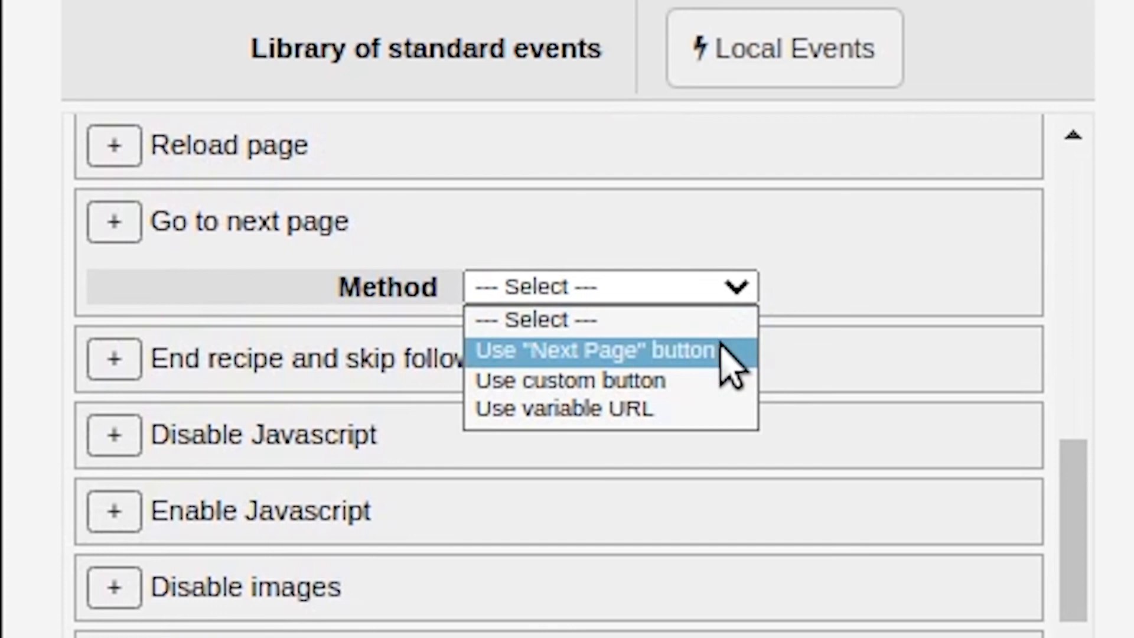
left_click(724, 348)
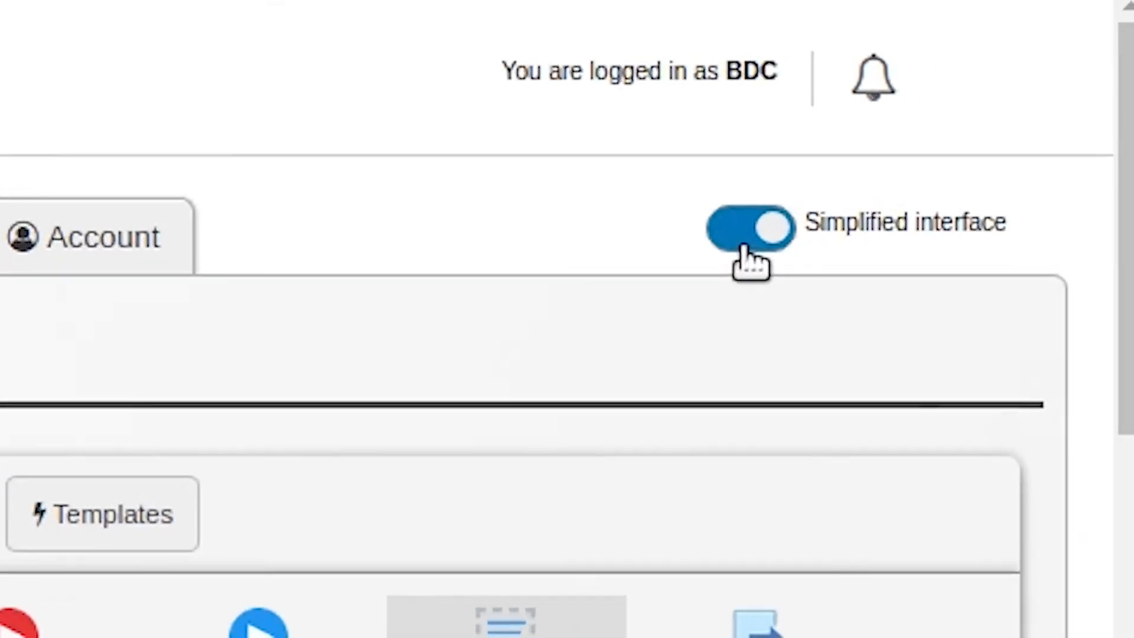
Step: Turn off the simplified interface and bring up the full set of options for the Year column
left_click(956, 158)
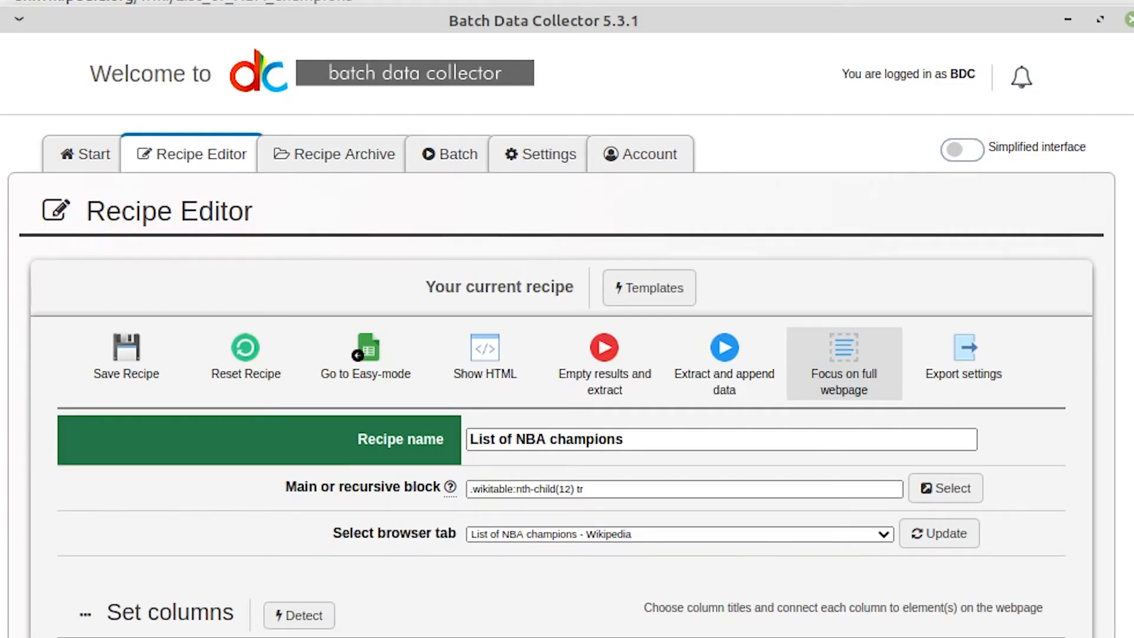
left_click_drag(1118, 273, 1117, 514)
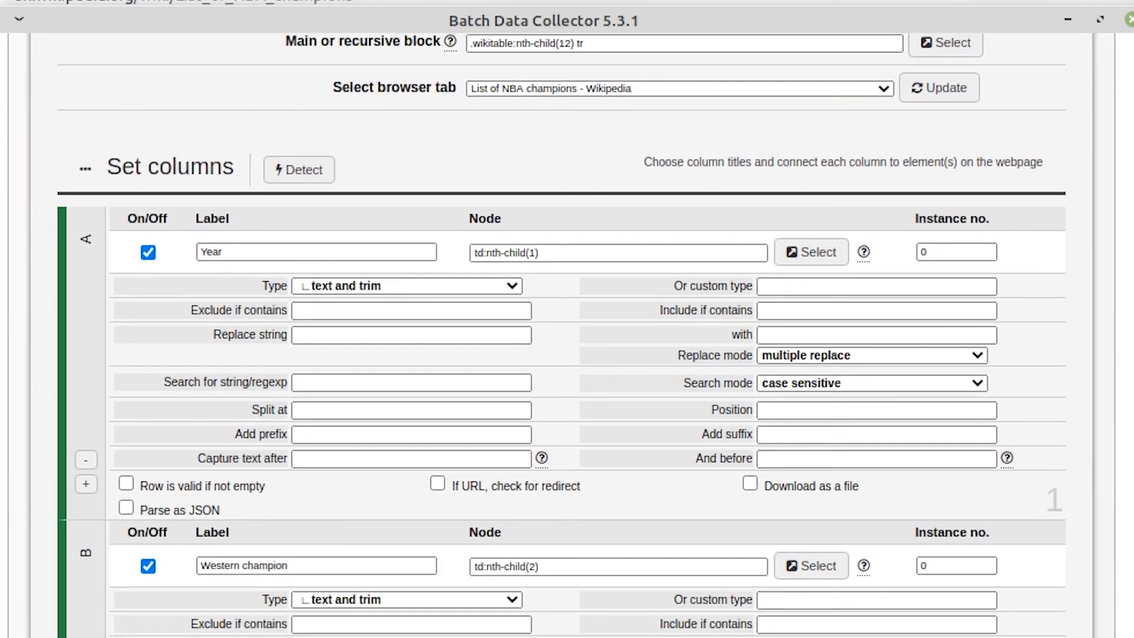